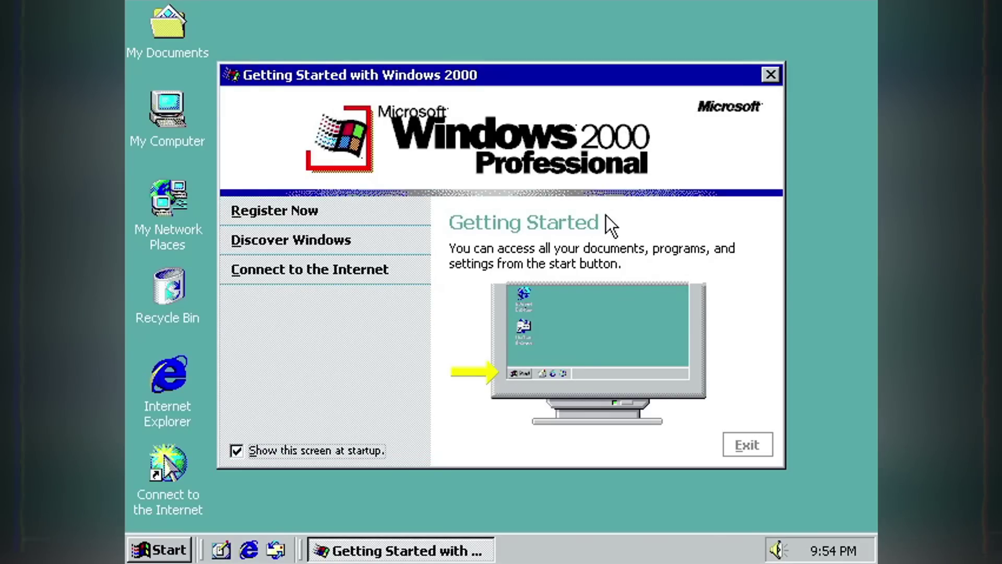
# - Close the Getting Started window and start the VirtualBox Guest Additions setup from My Computer
pyautogui.click(745, 444)
pyautogui.doubleClick(176, 130)
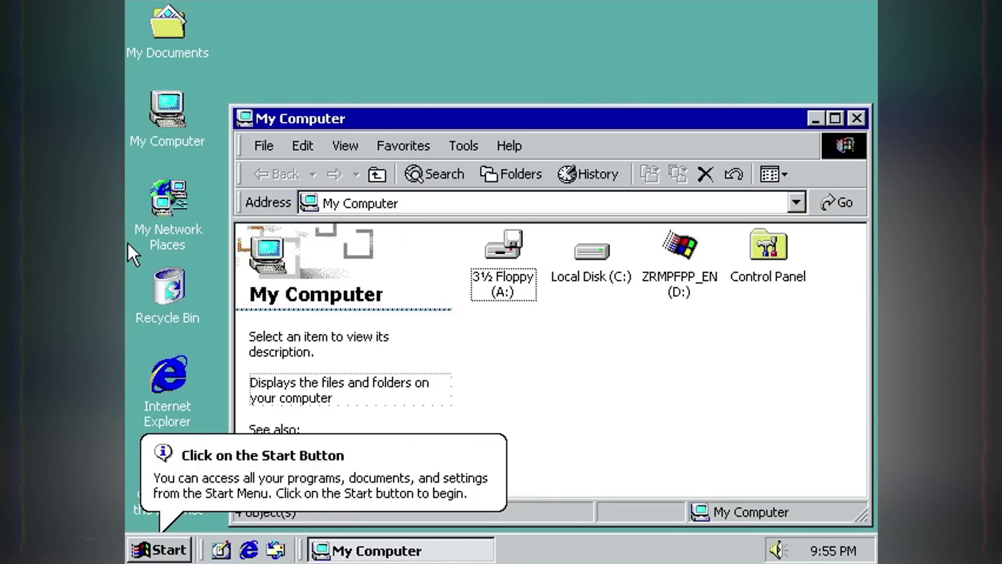
pyautogui.click(636, 465)
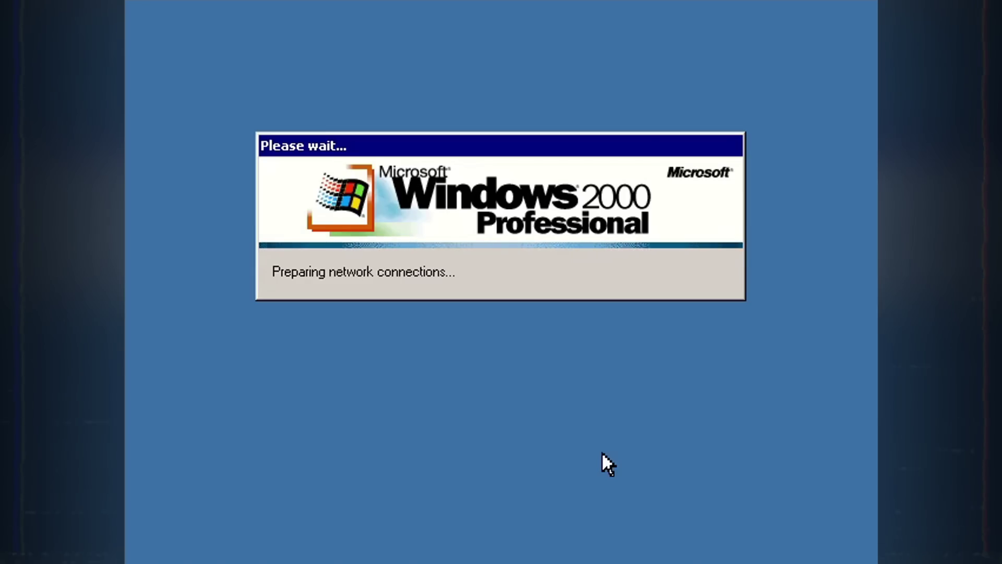
# - Set the display to True Color (32 bit) at 1280 by 960 and save a black desktop colour scheme
pyautogui.click(757, 450)
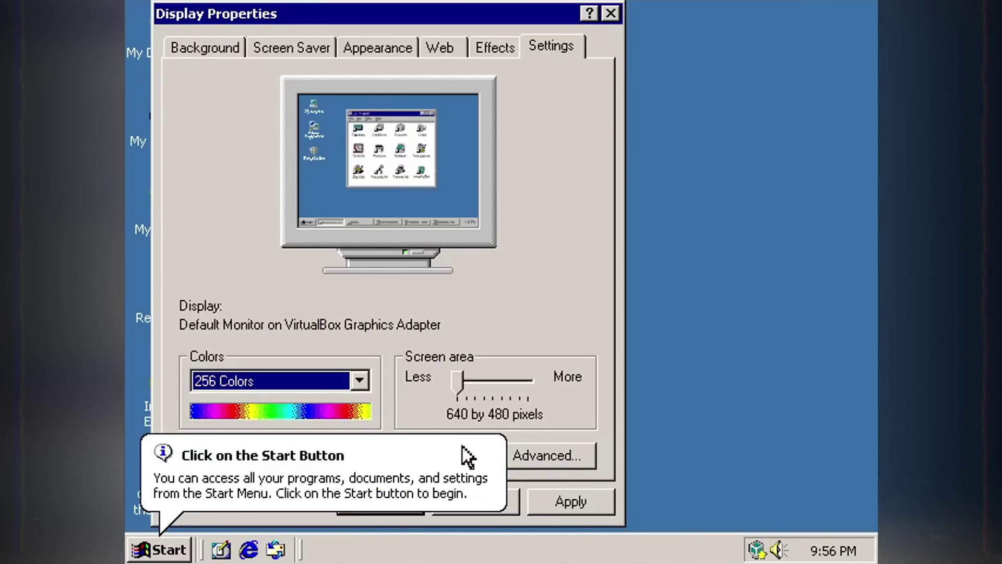
pyautogui.click(359, 380)
pyautogui.click(342, 459)
pyautogui.moveTo(458, 381); pyautogui.dragTo(508, 380)
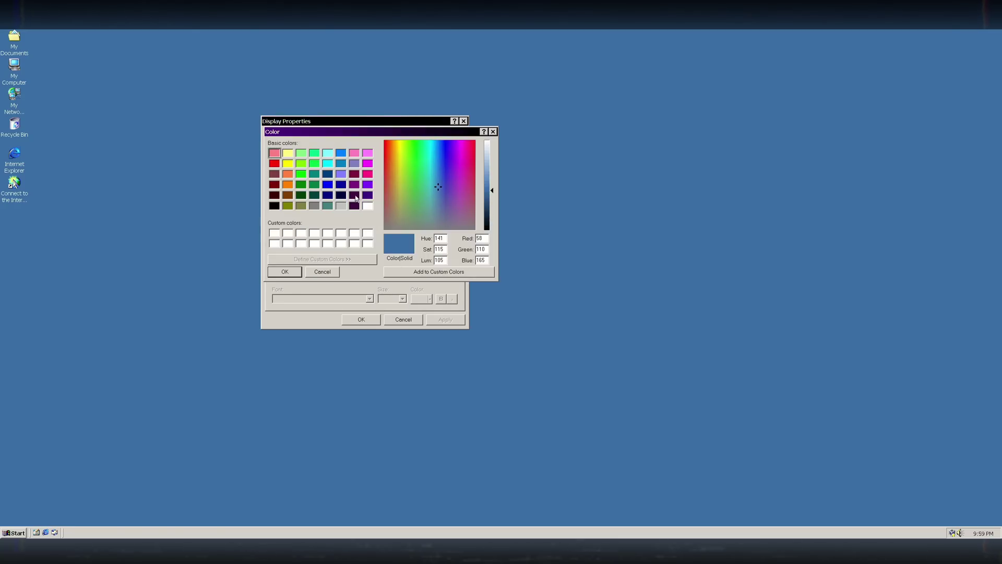
pyautogui.moveTo(493, 147); pyautogui.dragTo(496, 214)
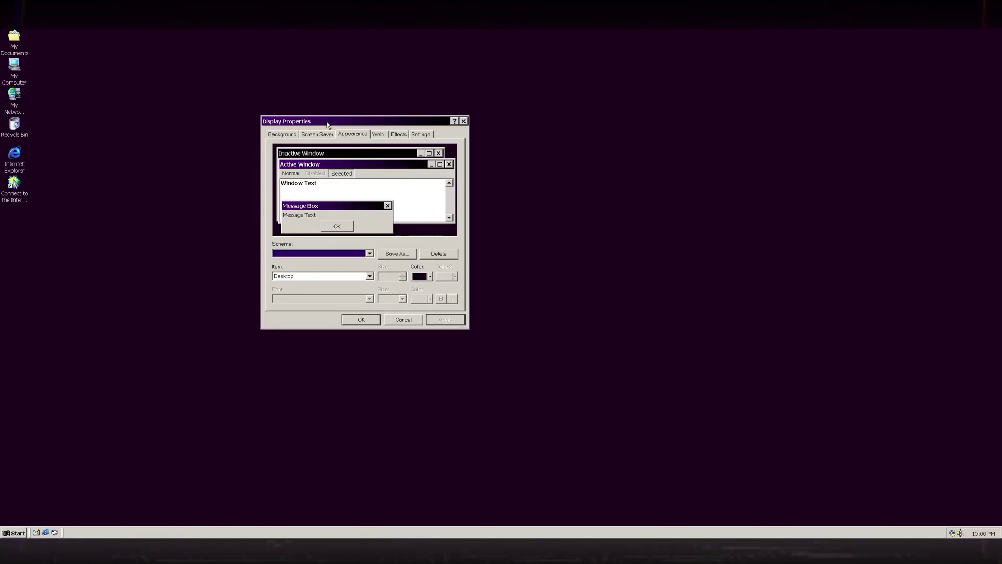
pyautogui.click(530, 375)
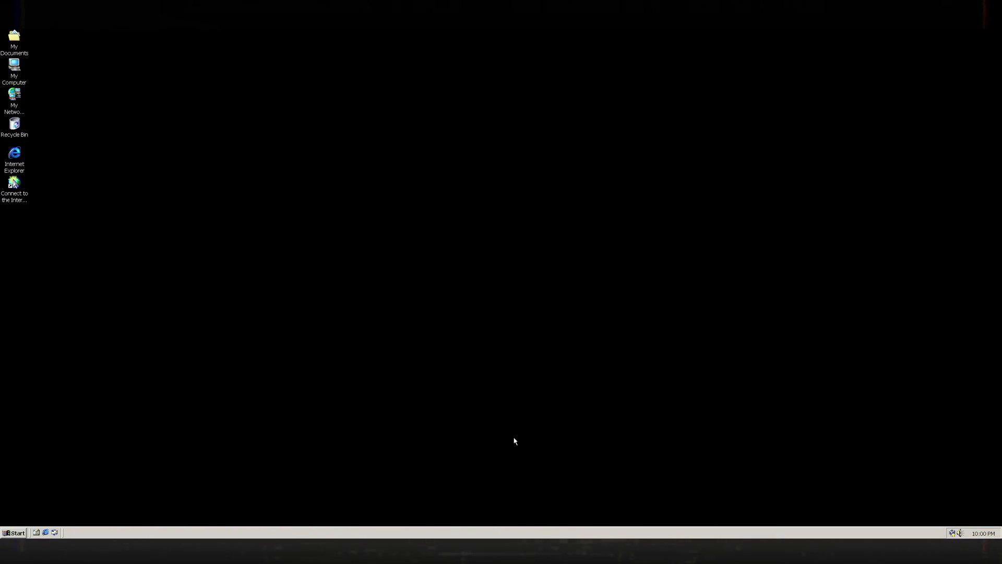
# - Check the About Windows box to confirm version 5.0 SP4
pyautogui.click(13, 533)
pyautogui.moveTo(38, 442)
pyautogui.moveTo(141, 440)
pyautogui.moveTo(247, 359)
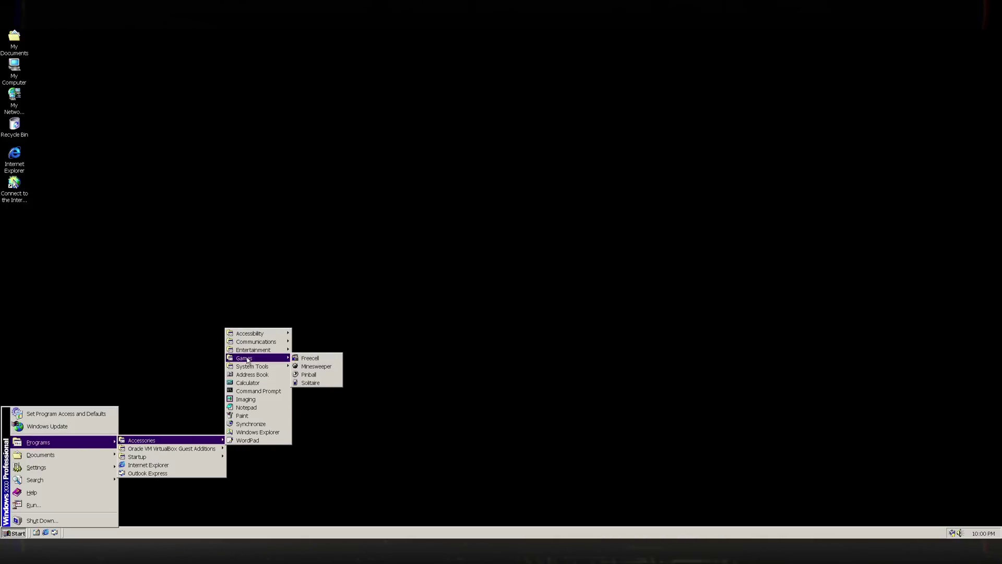
pyautogui.doubleClick(14, 65)
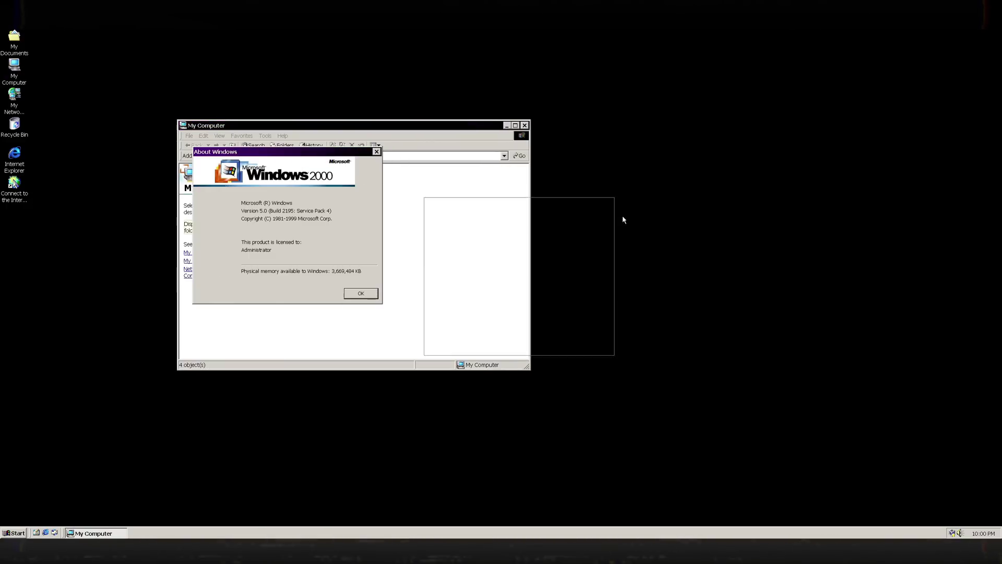
pyautogui.moveTo(623, 219); pyautogui.dragTo(772, 233)
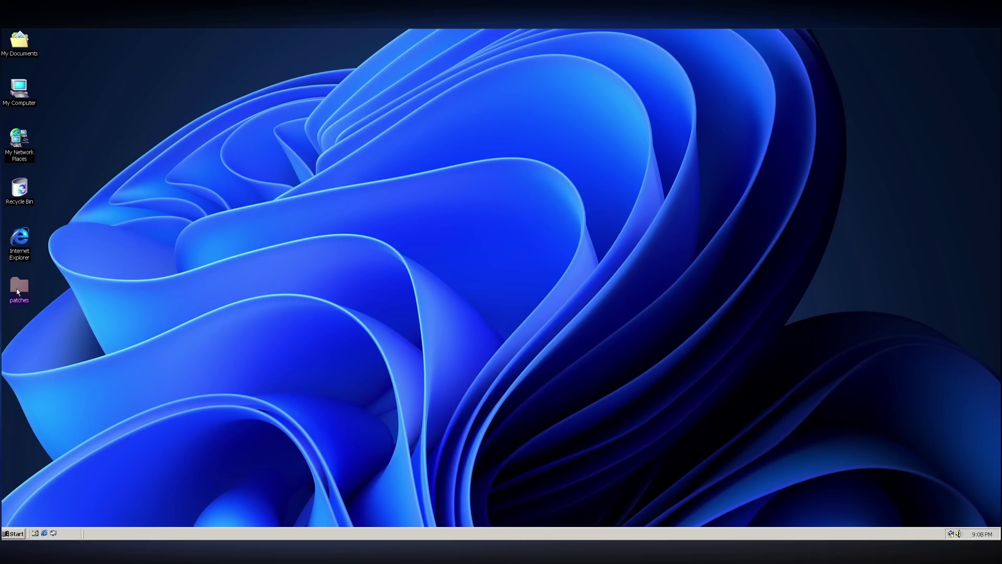
# - Install 7-Zip 23.01 from the 1 - archiver folder in patches
pyautogui.doubleClick(17, 290)
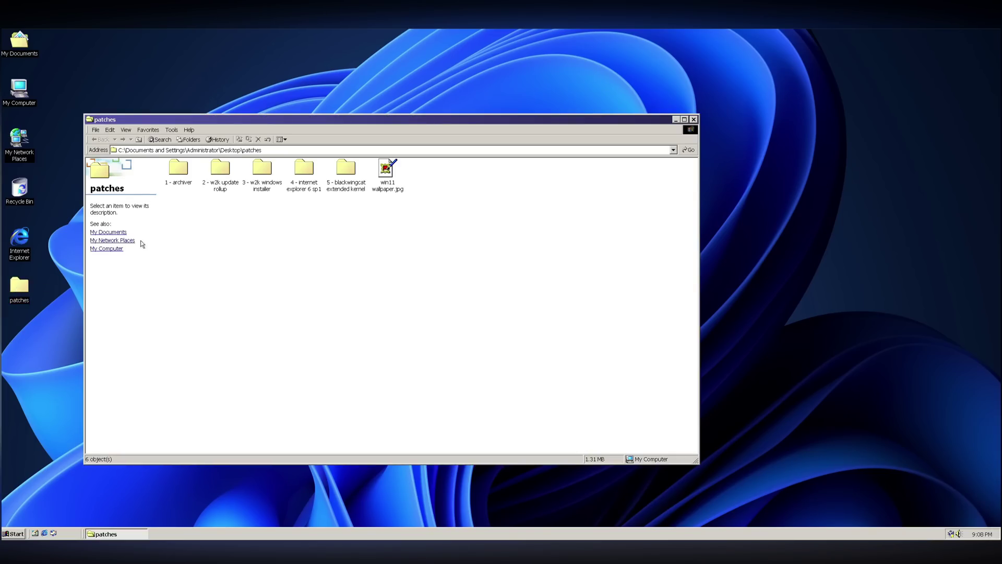
pyautogui.doubleClick(176, 178)
pyautogui.doubleClick(184, 176)
pyautogui.click(510, 318)
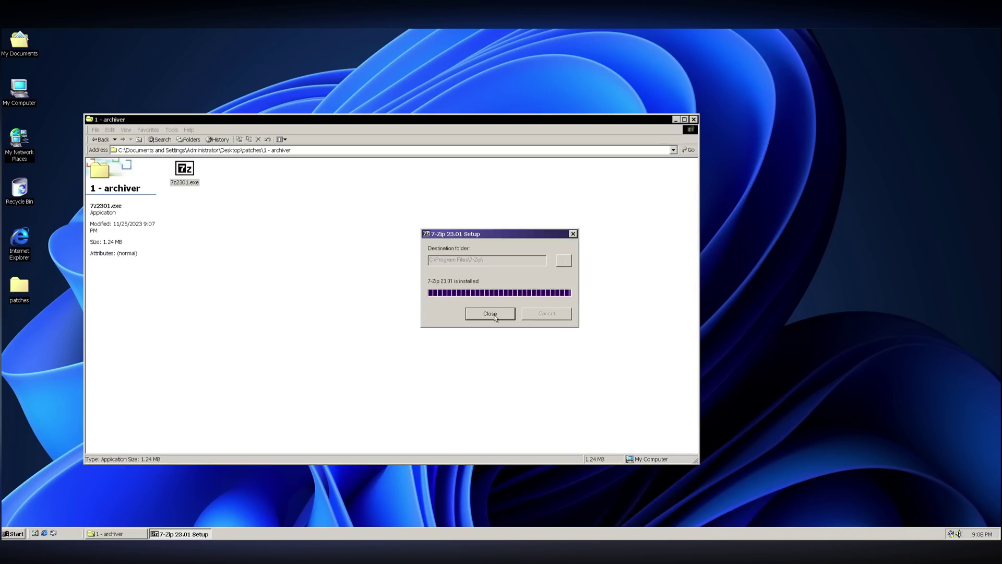
pyautogui.click(494, 317)
# - In the 7-Zip File Manager options, associate all archive types with 7-Zip for Administrator
pyautogui.press('super')
pyautogui.moveTo(106, 408)
pyautogui.moveTo(156, 397)
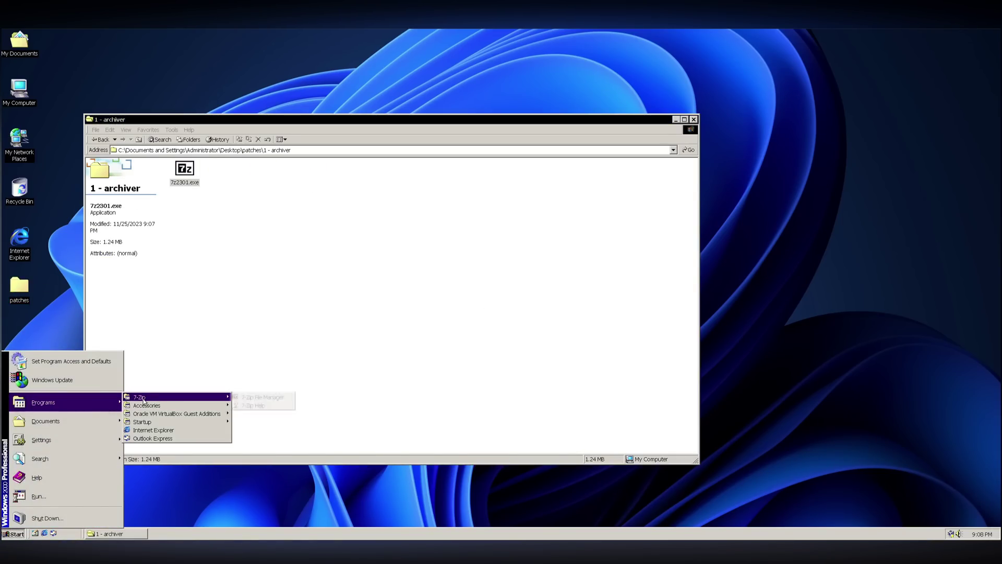
pyautogui.click(263, 398)
pyautogui.click(186, 150)
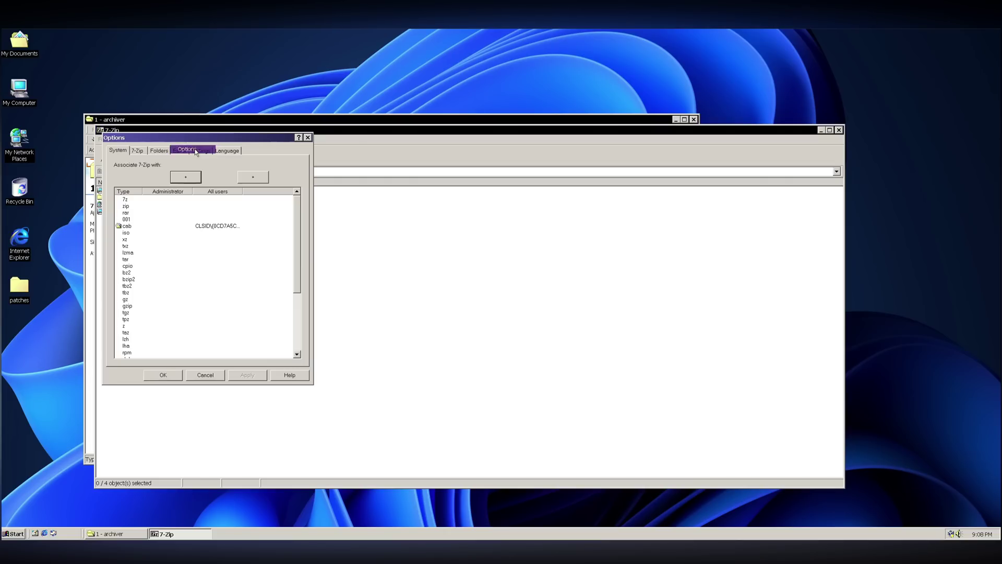
pyautogui.click(187, 176)
# - Review the remaining 7-Zip option pages, apply the changes, and close the File Manager
pyautogui.click(137, 150)
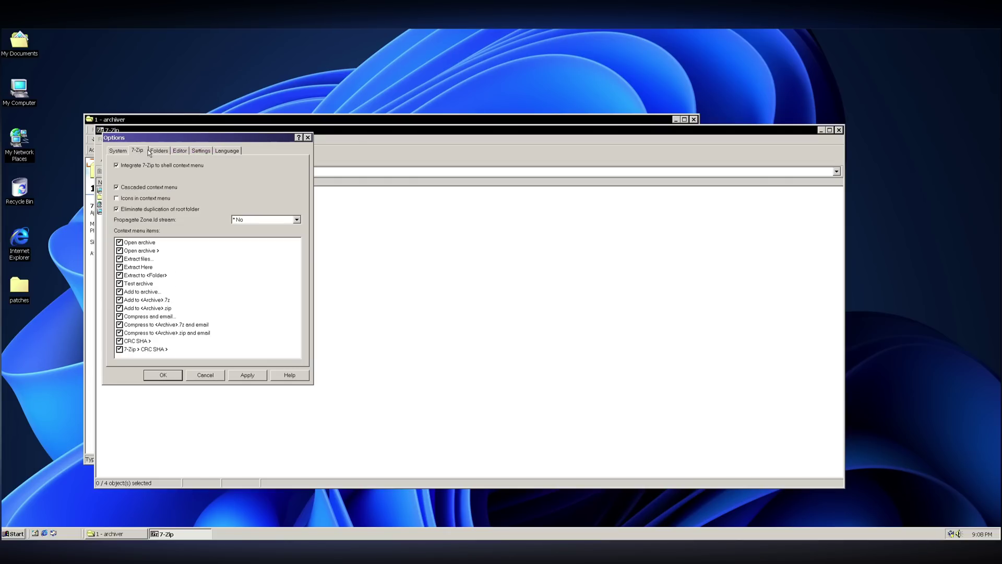
pyautogui.click(161, 151)
pyautogui.click(179, 151)
pyautogui.click(201, 151)
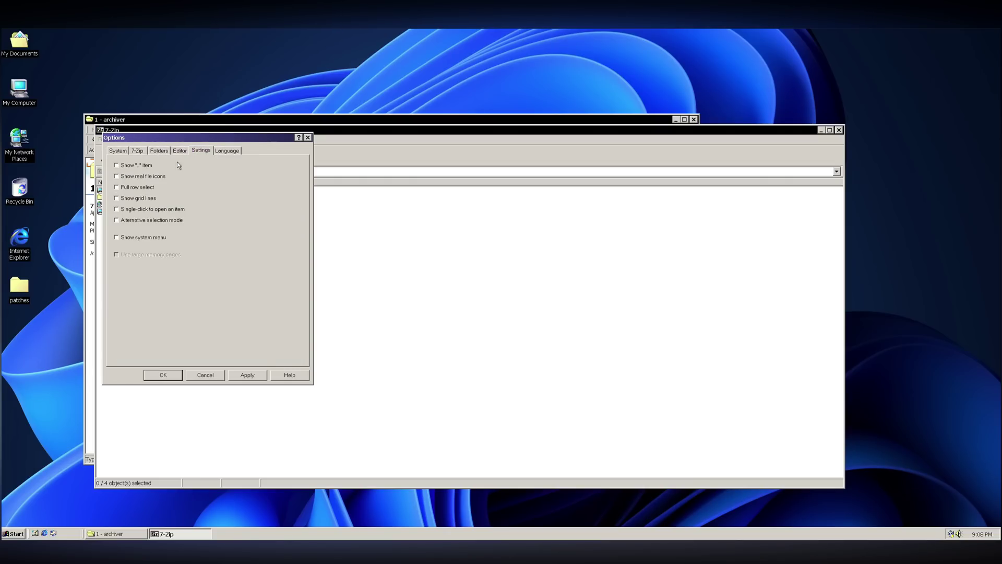
pyautogui.click(227, 151)
pyautogui.click(247, 374)
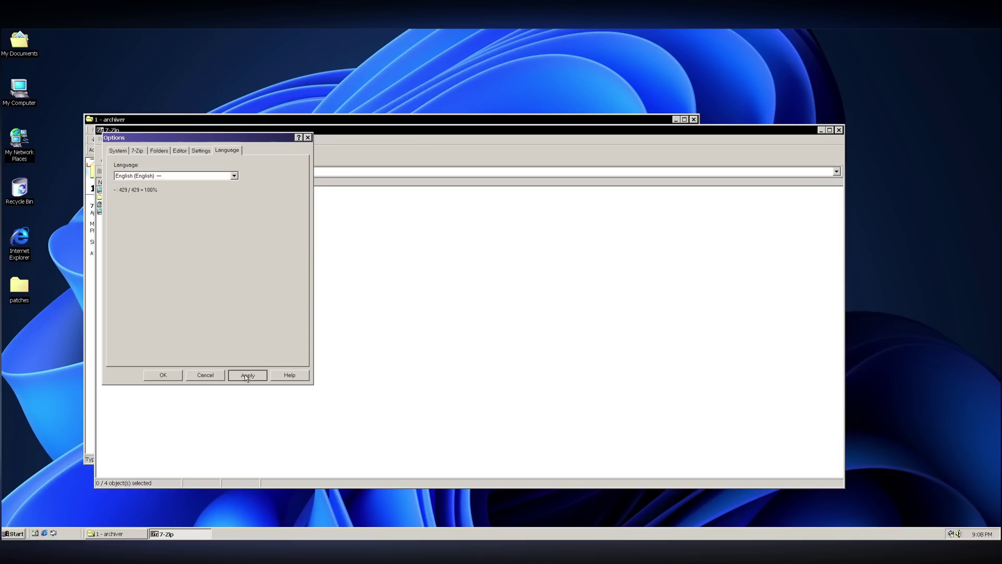
pyautogui.click(162, 374)
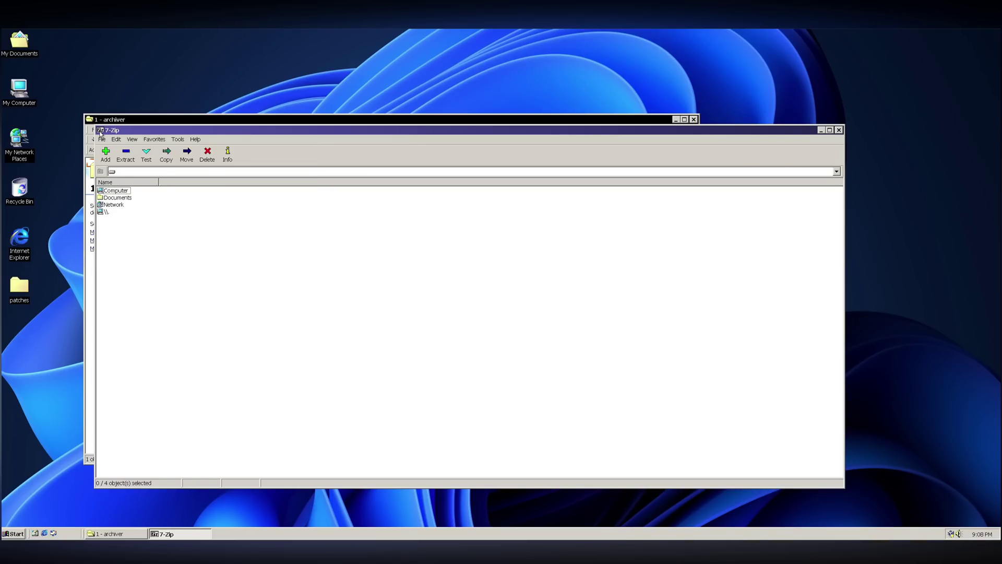
pyautogui.doubleClick(100, 131)
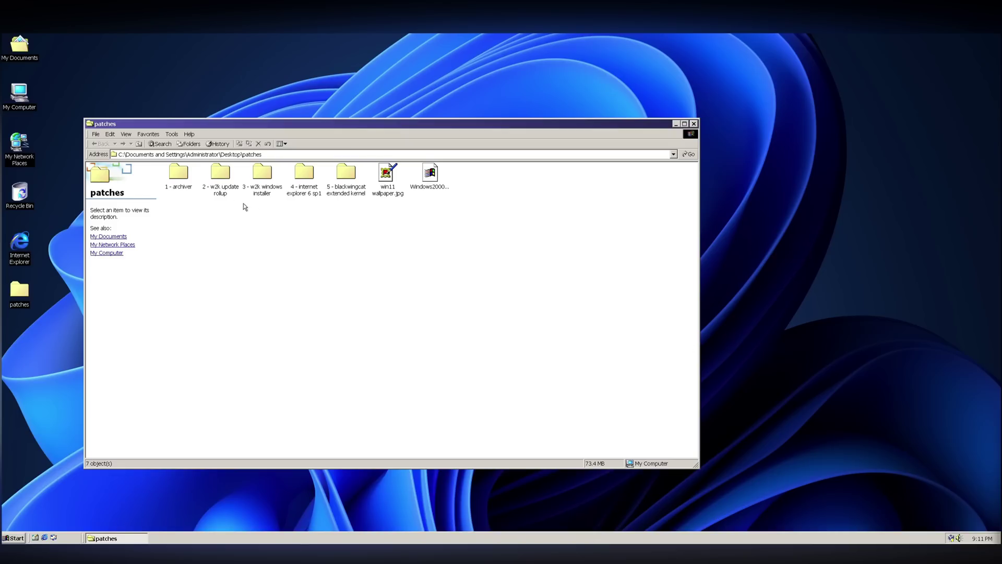
# - Run the installer in the 2 - w2k update rollup folder, agree to the licence, and finish with a restart
pyautogui.doubleClick(220, 180)
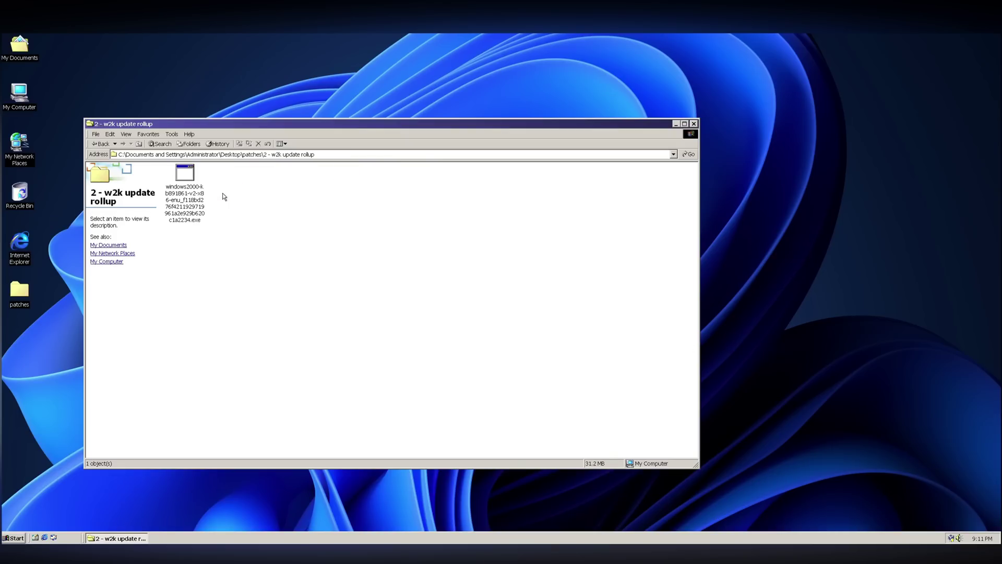
pyautogui.doubleClick(185, 173)
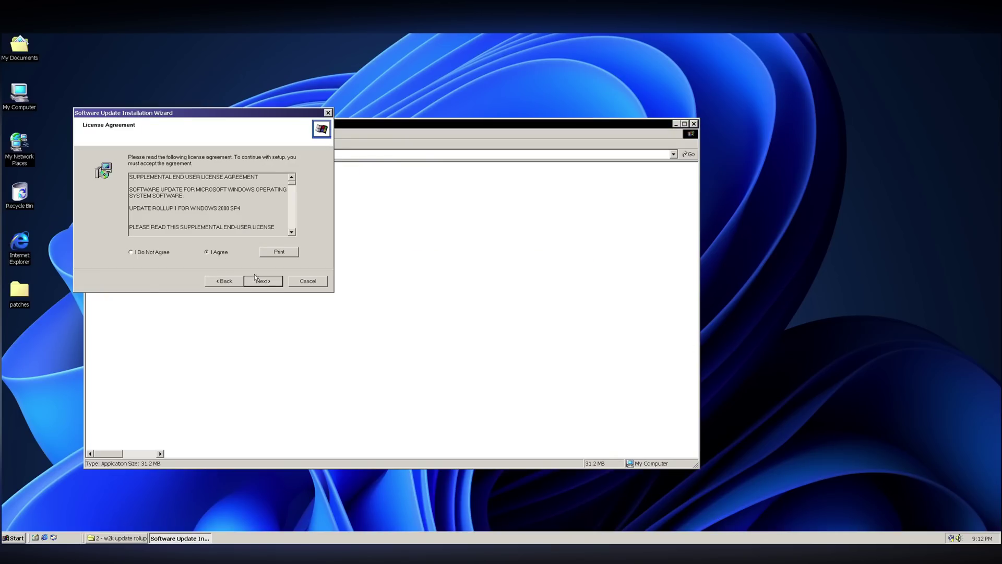
pyautogui.click(261, 281)
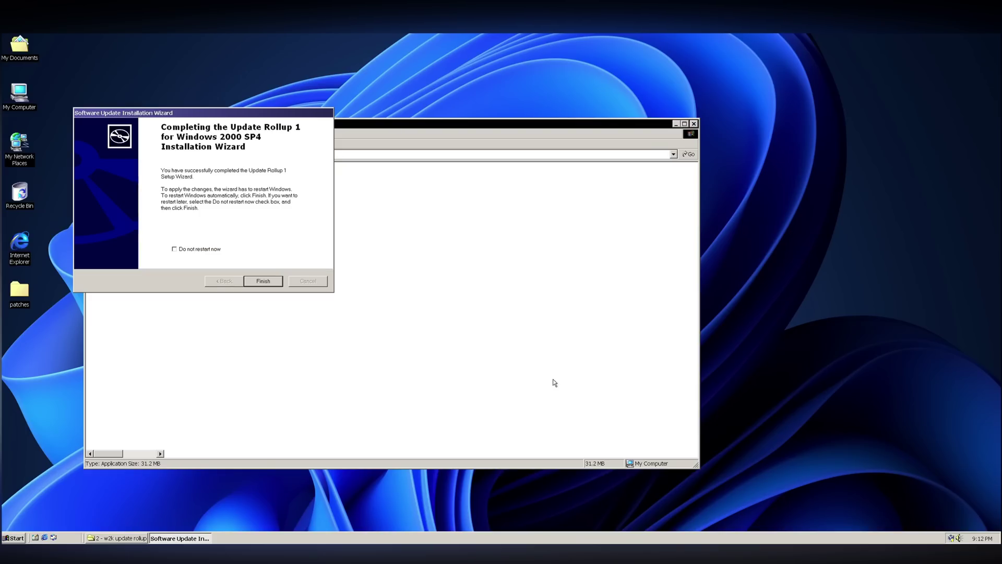
pyautogui.click(263, 281)
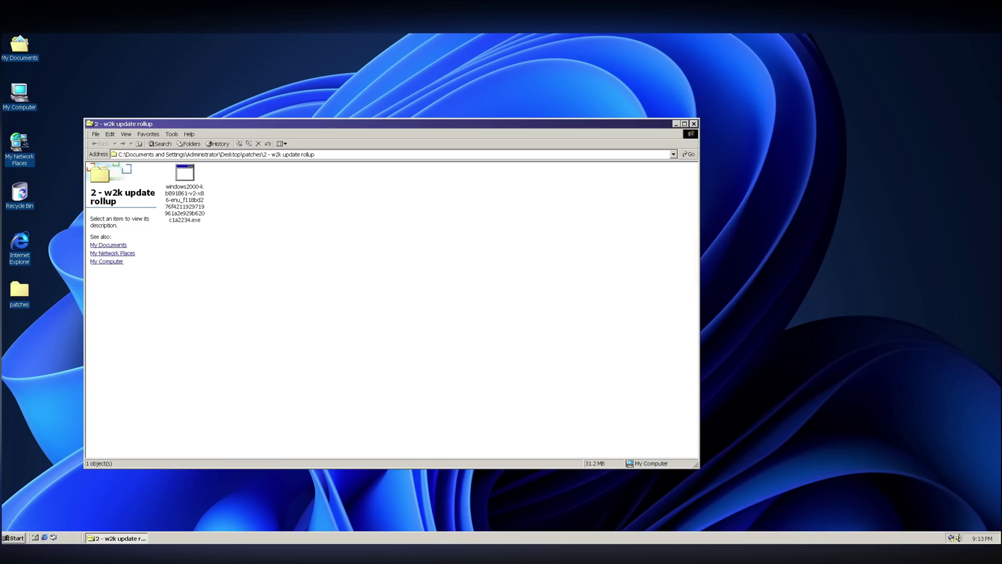
# - Run WindowsInstaller-KB893803-v2-x86.exe from the 3 - w2k windows installer folder, agree, and restart
pyautogui.click(140, 144)
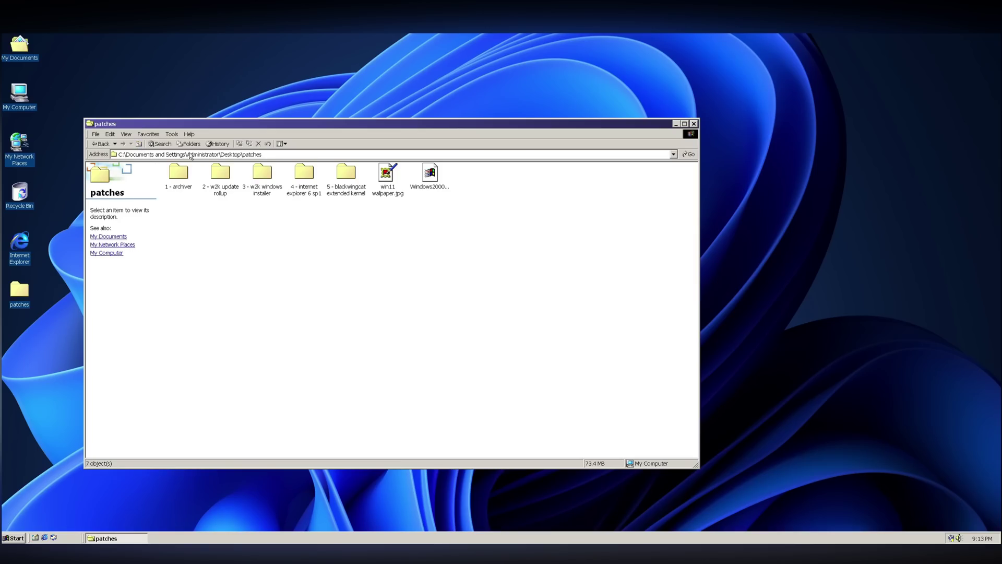
pyautogui.doubleClick(262, 174)
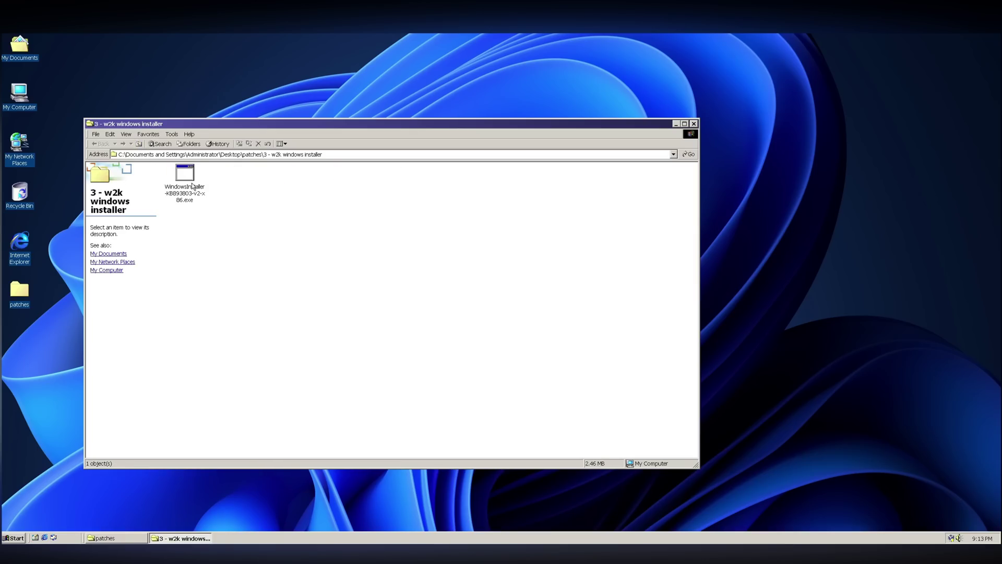
pyautogui.doubleClick(185, 178)
pyautogui.click(289, 302)
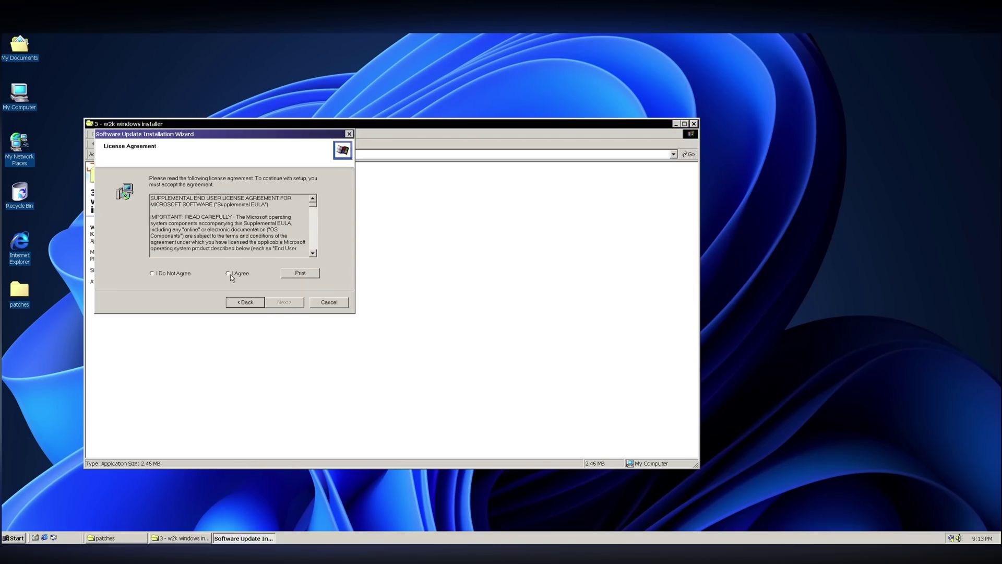
pyautogui.click(277, 303)
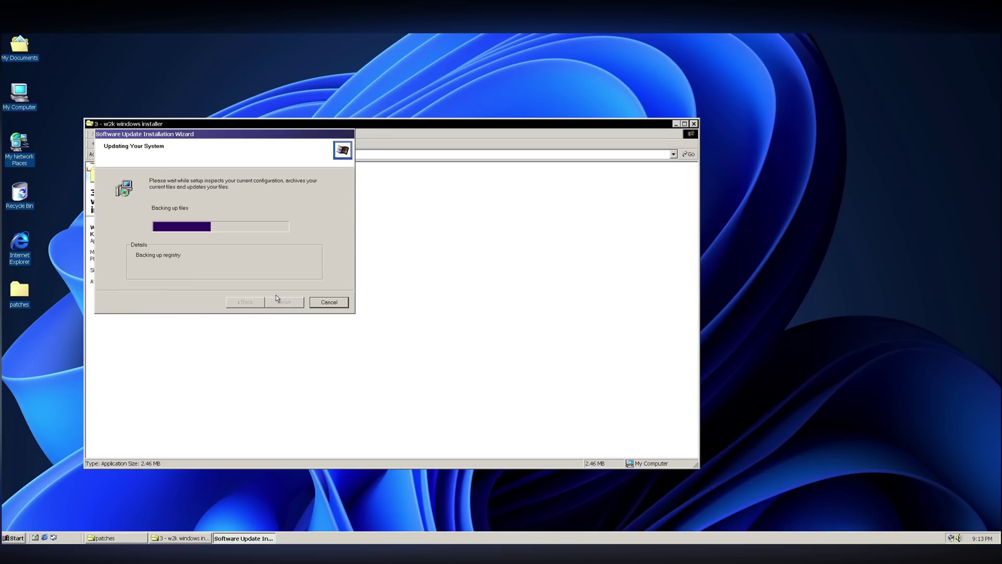
pyautogui.click(284, 302)
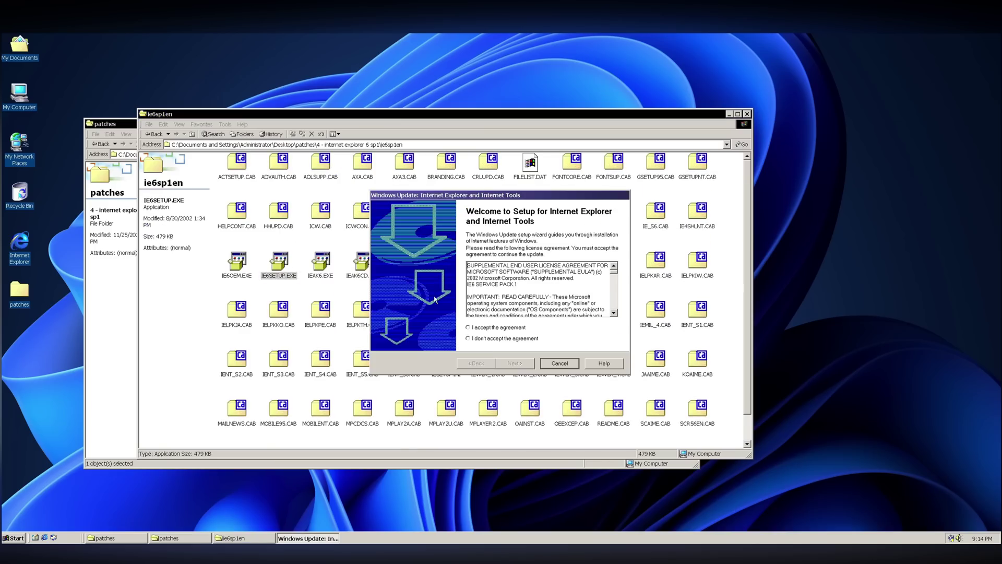
# - Accept the IE6 SP1 licence, install the components, and finish with a restart
pyautogui.click(469, 327)
pyautogui.click(522, 366)
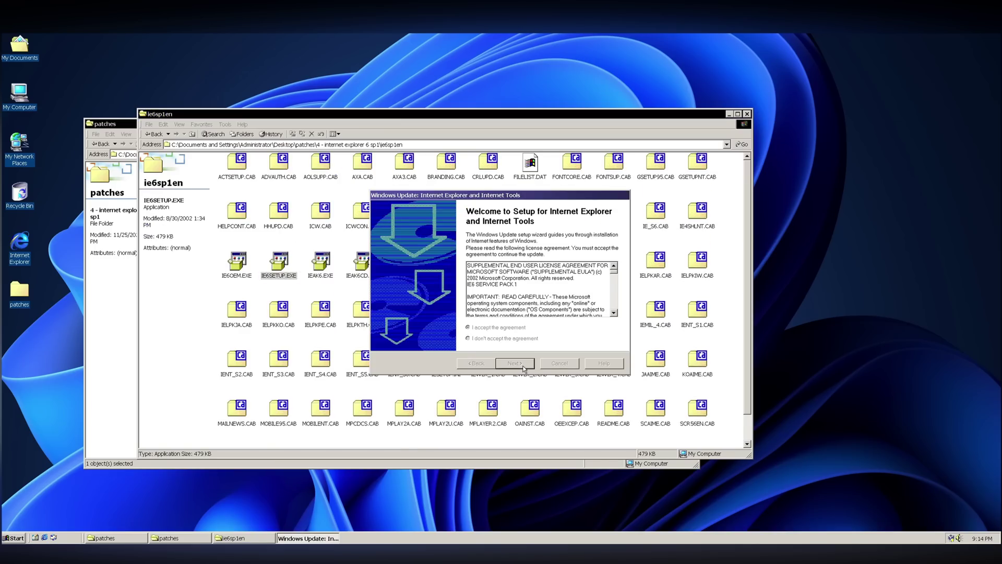
pyautogui.click(523, 366)
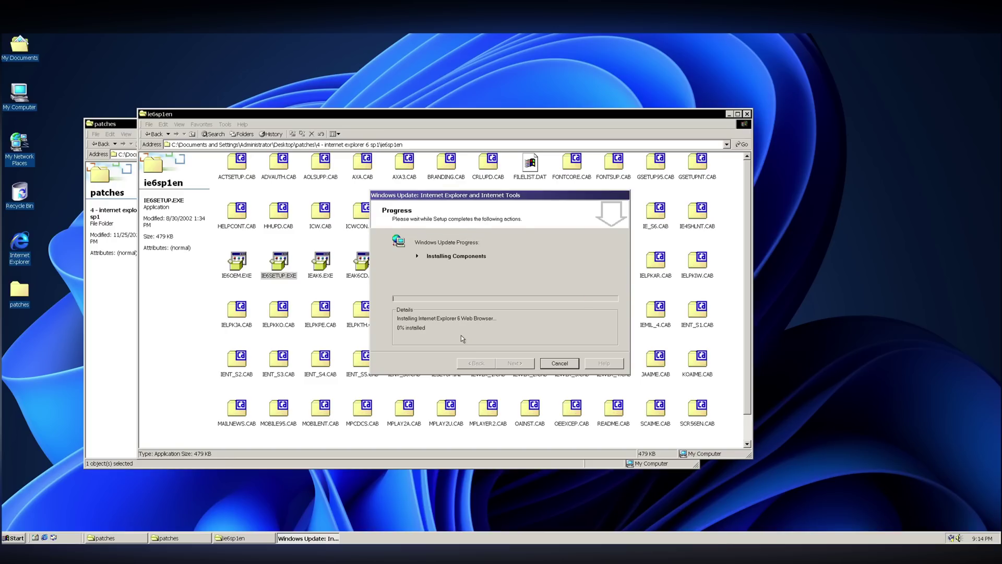
pyautogui.click(515, 362)
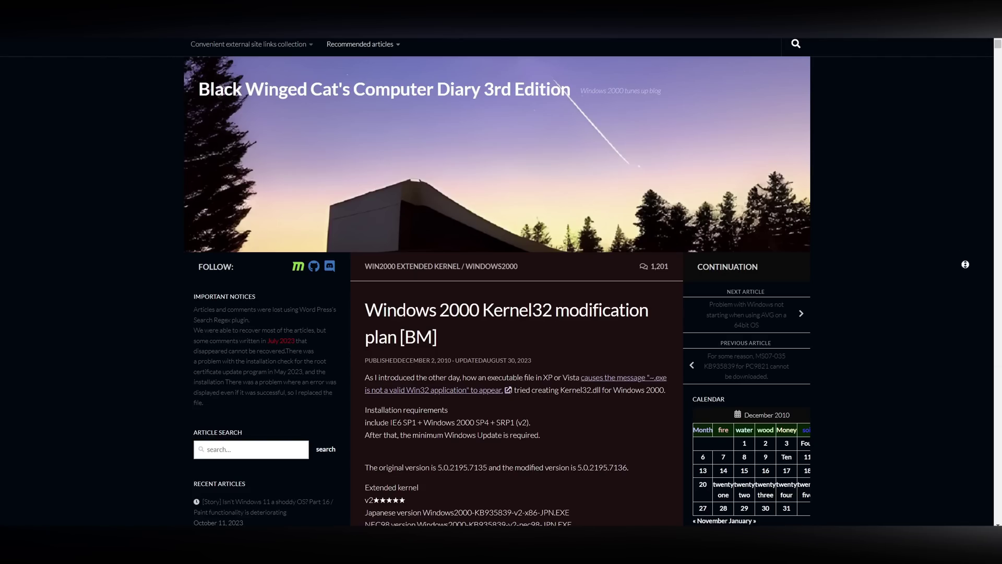
# - Download Windows2000-KB935839-v31kM-x86-ENU.wlu from the Kernel32 article and open its folder
pyautogui.scroll(-8, 964, 257)
pyautogui.scroll(-20, 959, 312)
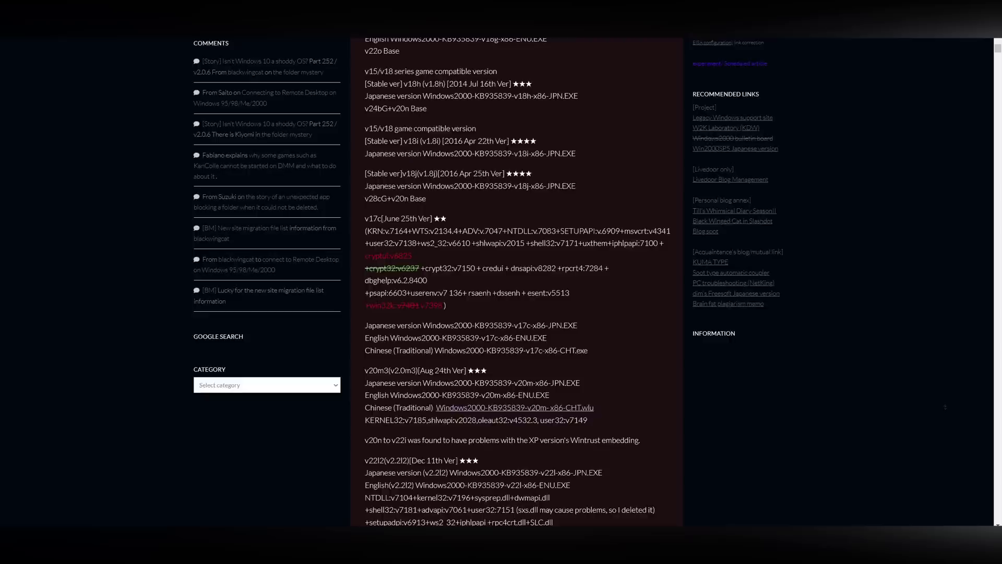
pyautogui.scroll(15, 943, 402)
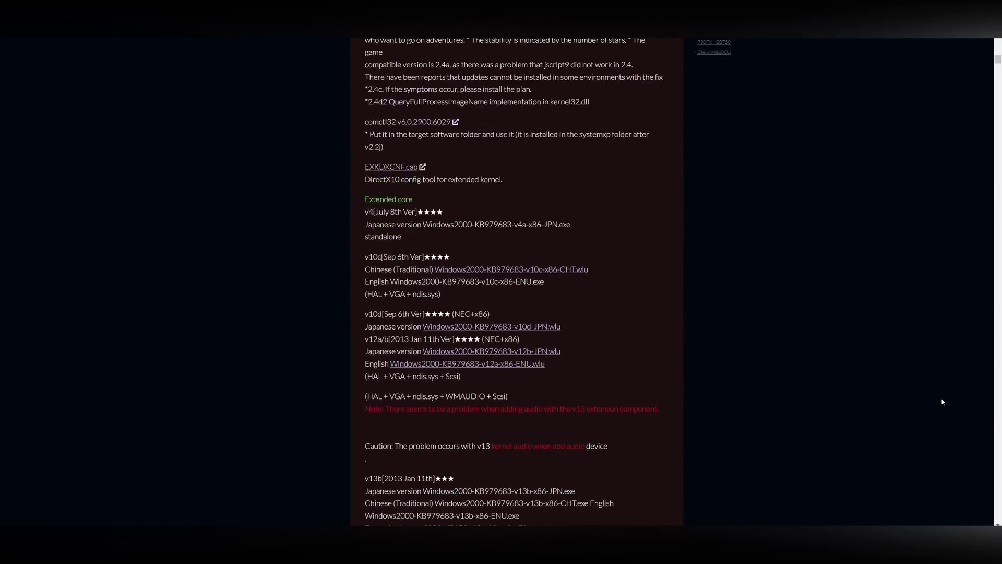
pyautogui.scroll(-8, 943, 402)
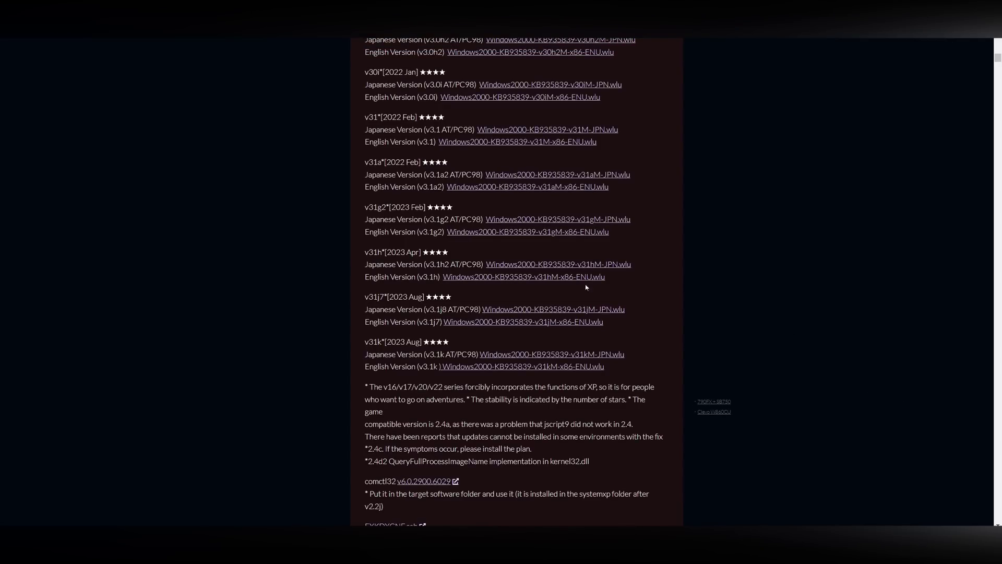
pyautogui.click(526, 366)
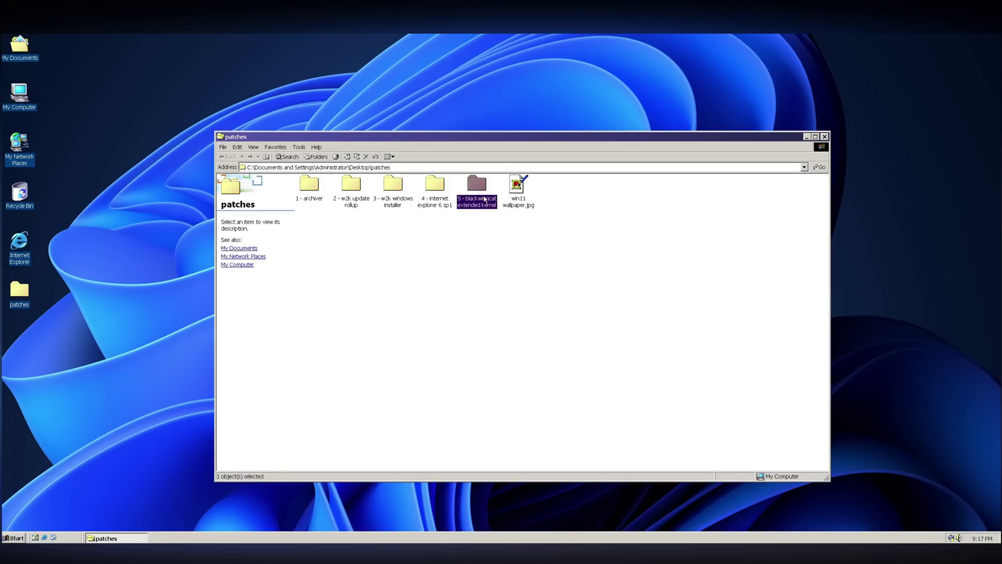
pyautogui.doubleClick(484, 199)
pyautogui.rightClick(320, 206)
# - Extract the .wlu package to its own folder with 7-Zip and run setup.cmd
pyautogui.moveTo(344, 218)
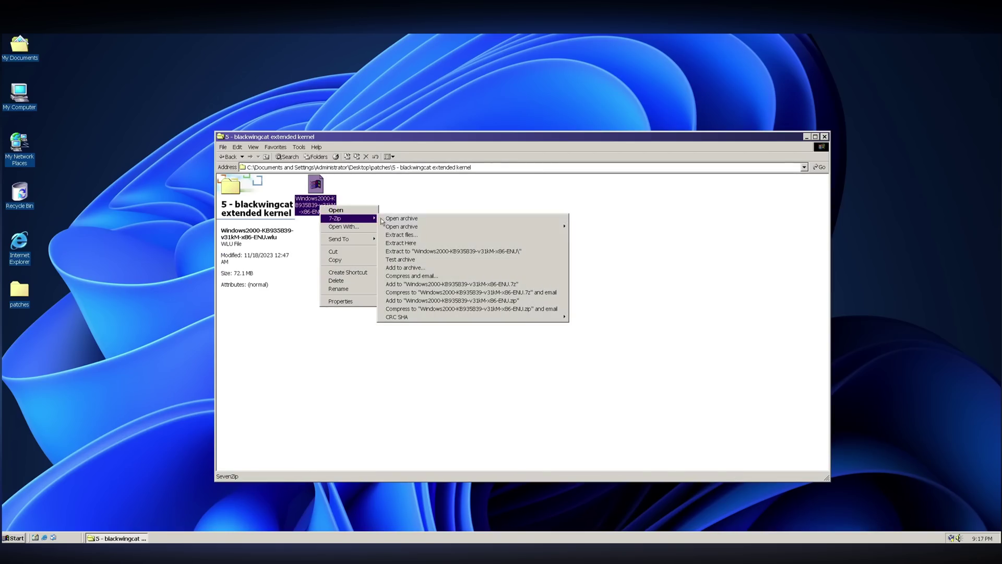
pyautogui.click(427, 252)
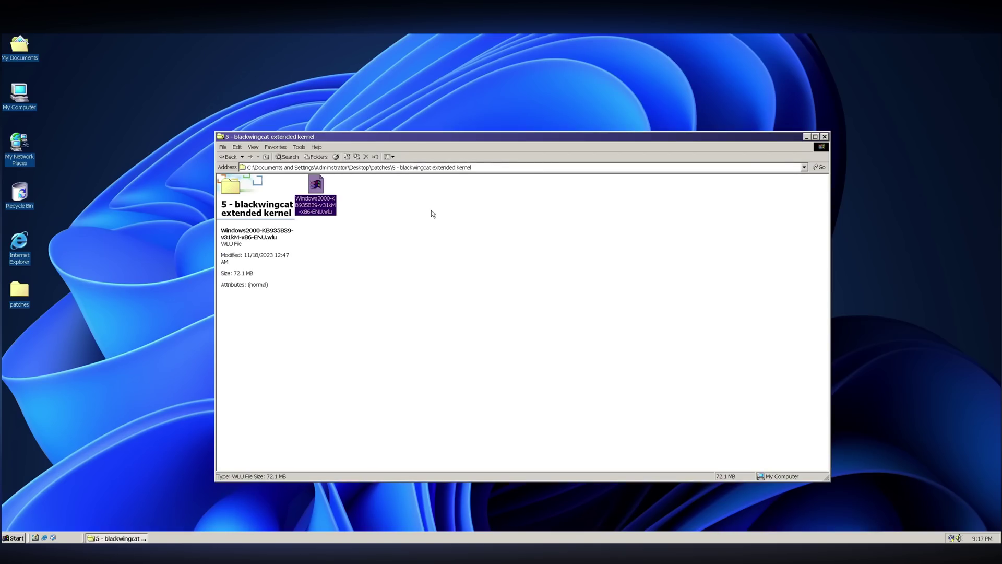
pyautogui.doubleClick(357, 197)
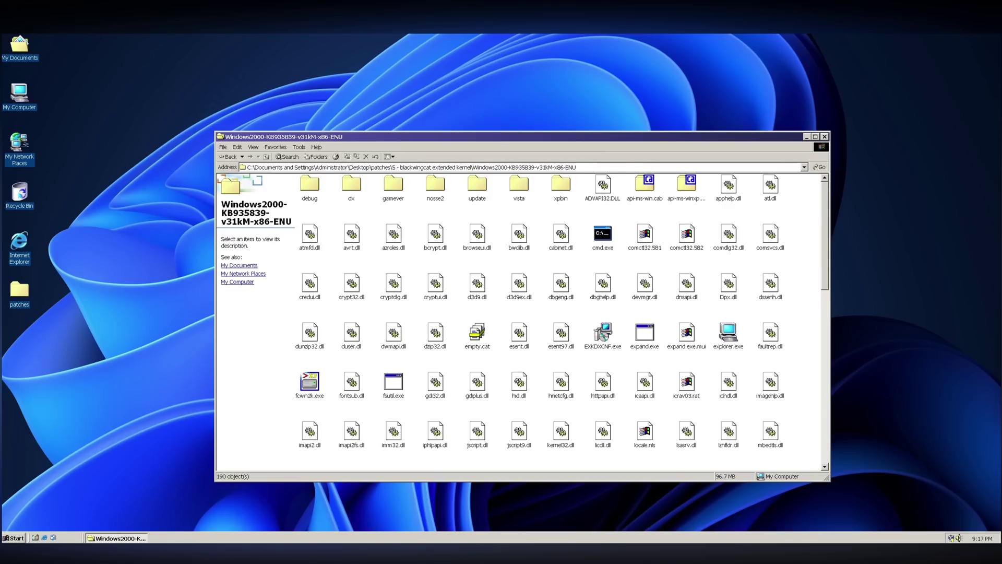
pyautogui.scroll(-10, 393, 360)
pyautogui.doubleClick(393, 359)
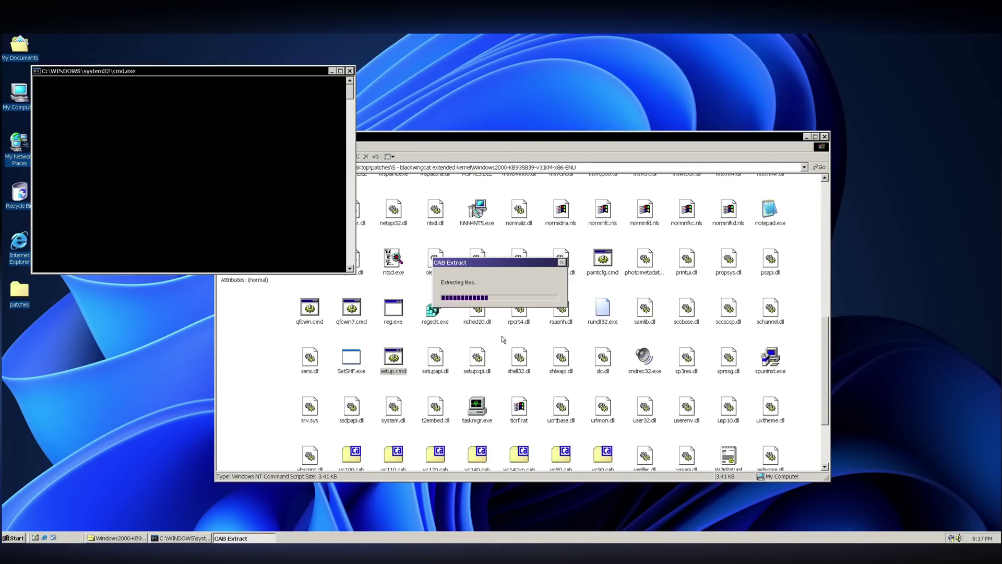
# - Accept the root certificate and KB2962872 prompts, then restart Windows
pyautogui.click(479, 309)
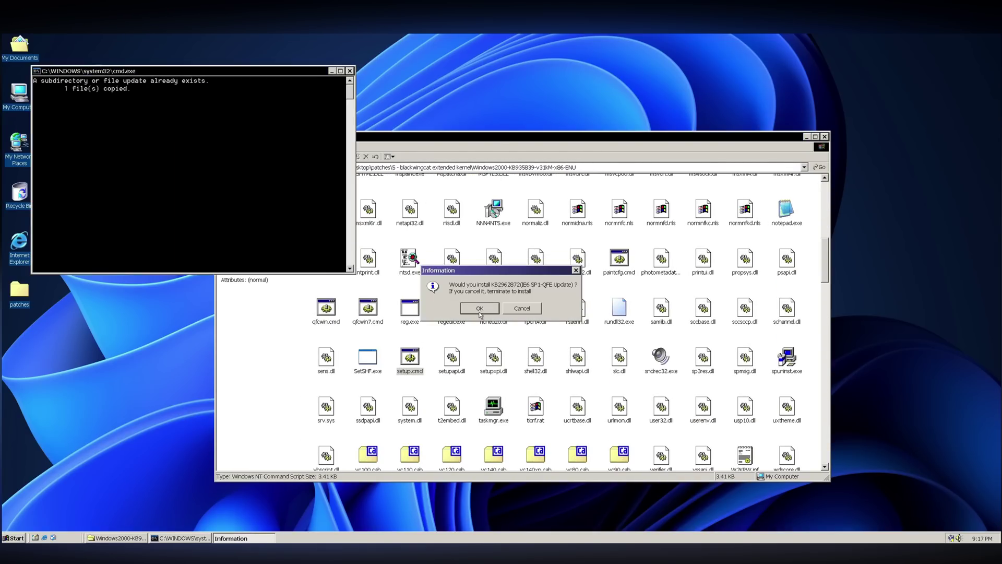
pyautogui.click(480, 313)
pyautogui.click(480, 311)
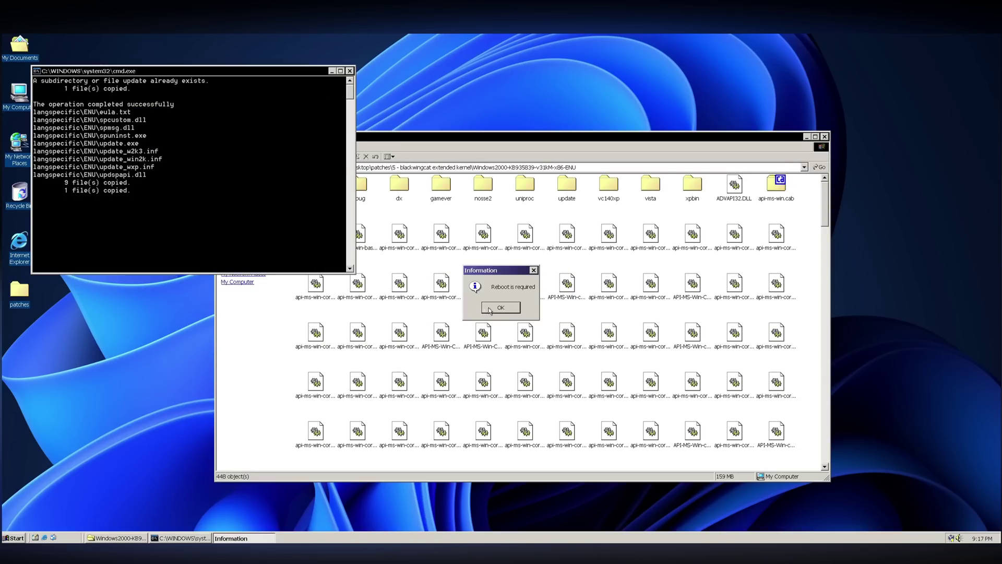
pyautogui.click(493, 311)
pyautogui.click(15, 537)
pyautogui.click(25, 524)
pyautogui.press('Down')
pyautogui.press('Return')
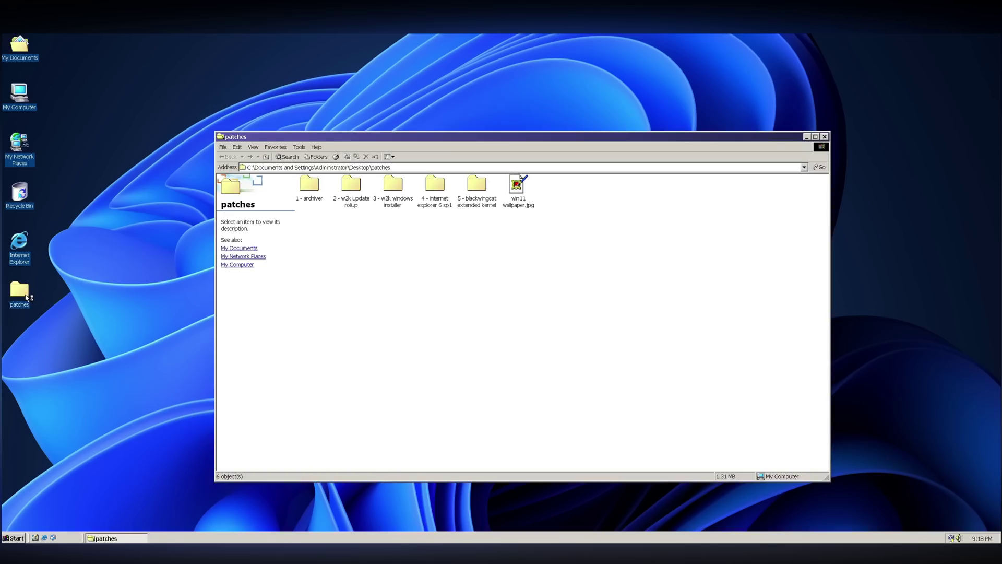
# - Run update.exe from the Windows2000-KB935839-v31kM-x86-ENU update folder, agree to the licence, and finish
pyautogui.doubleClick(481, 201)
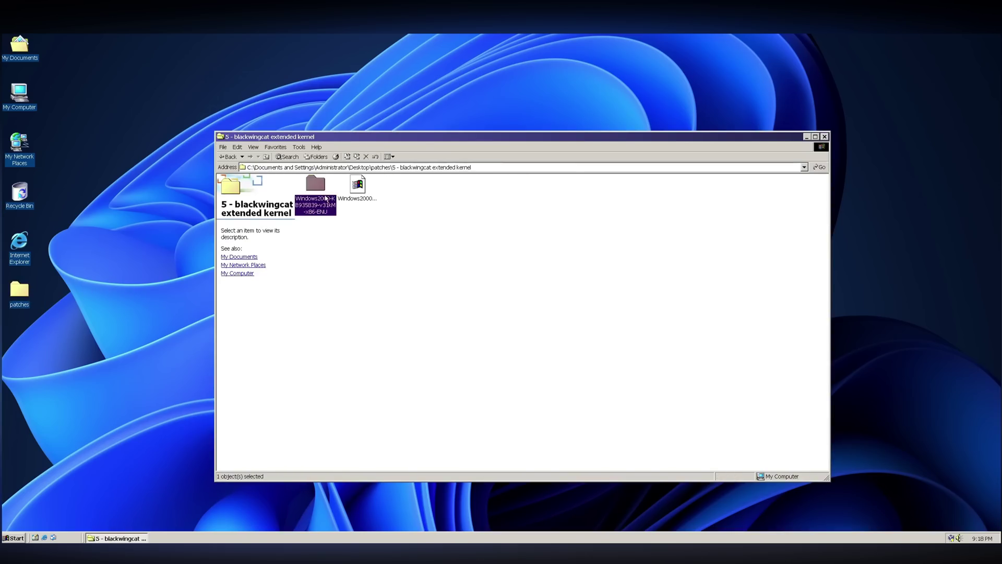
pyautogui.doubleClick(329, 198)
pyautogui.doubleClick(573, 188)
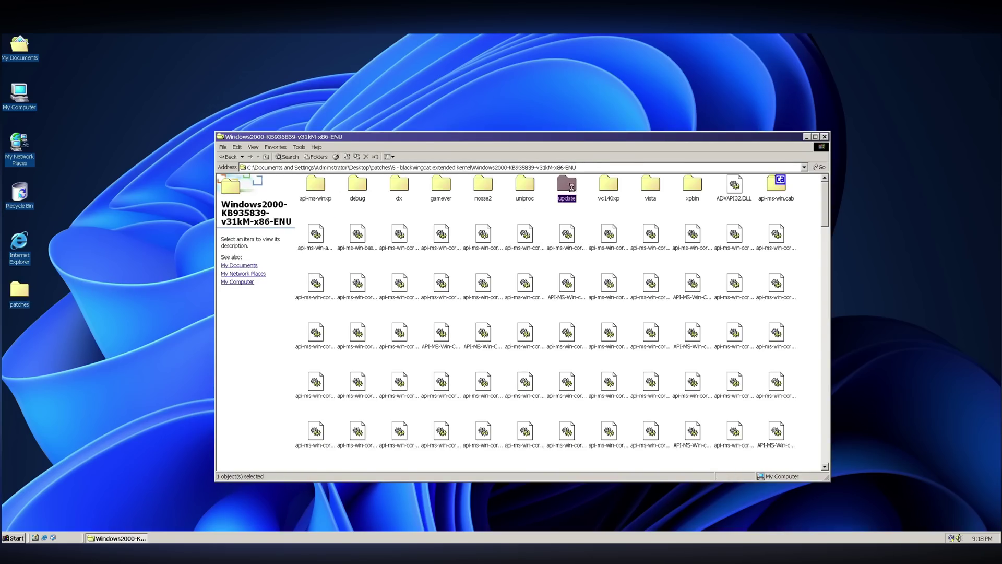
pyautogui.doubleClick(394, 284)
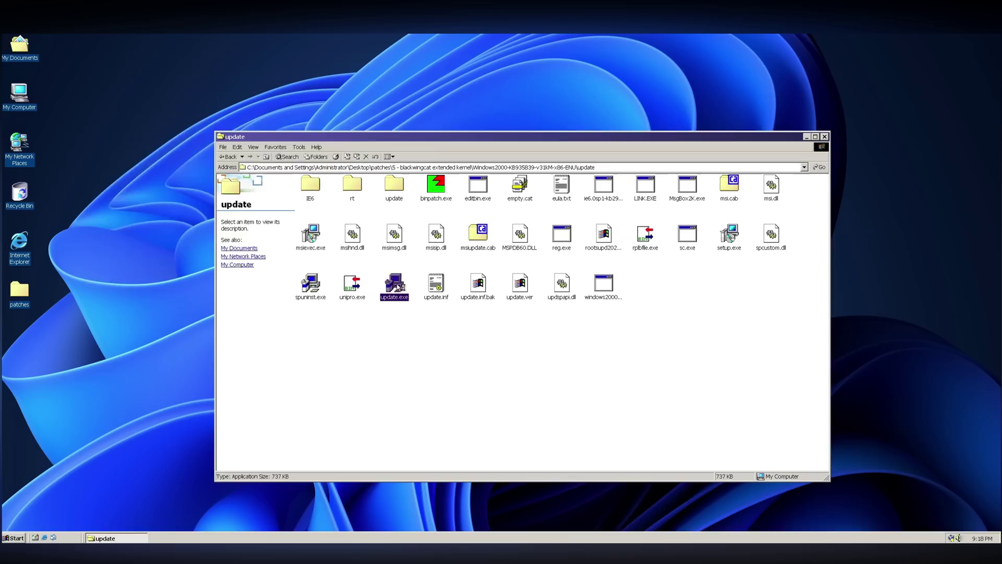
pyautogui.click(273, 291)
pyautogui.click(214, 262)
pyautogui.click(274, 291)
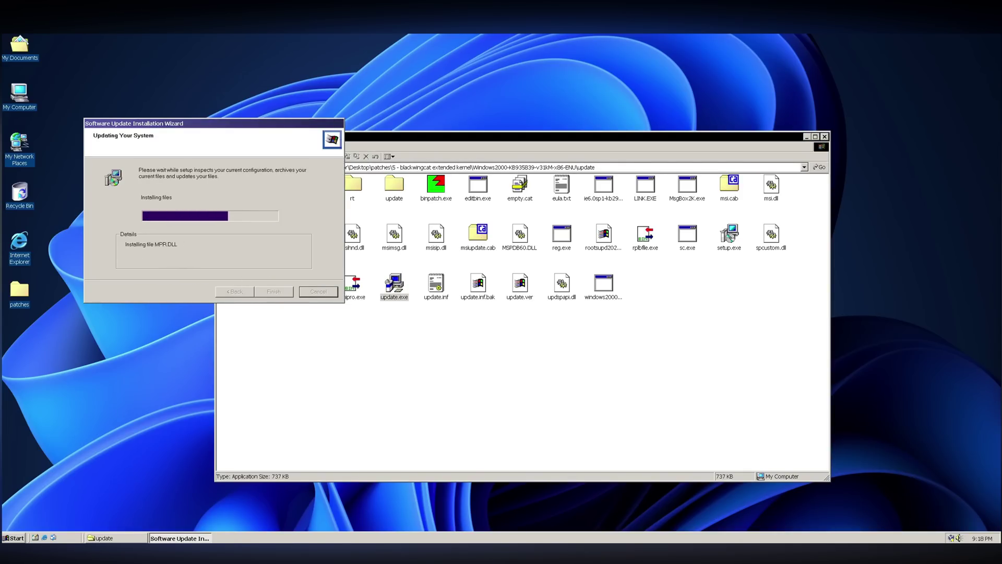
pyautogui.click(274, 292)
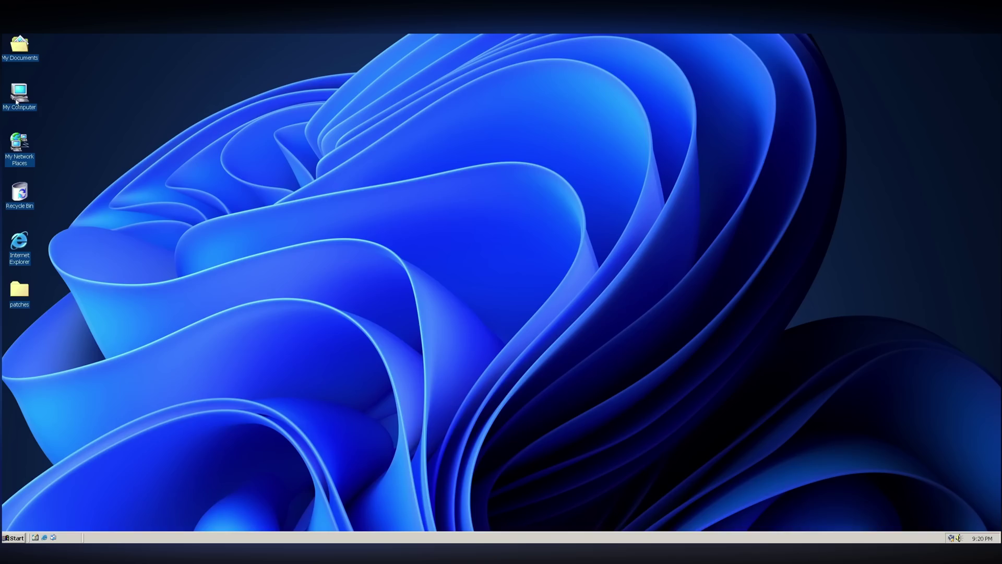
# - Show the files in C:\WINDOWS, enlarge the window, and launch NNN4NT5.exe
pyautogui.doubleClick(20, 94)
pyautogui.doubleClick(624, 262)
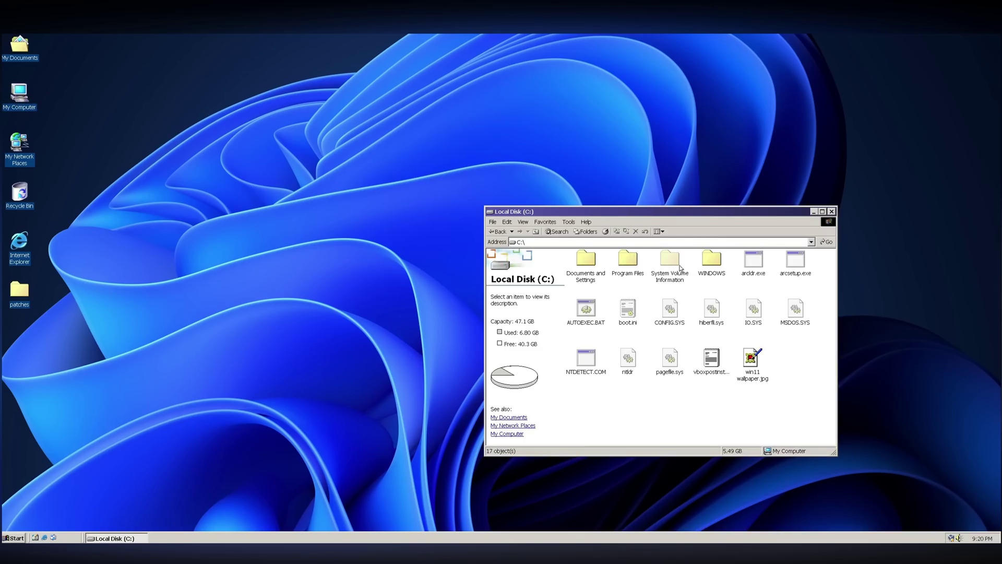
pyautogui.doubleClick(713, 265)
pyautogui.click(532, 337)
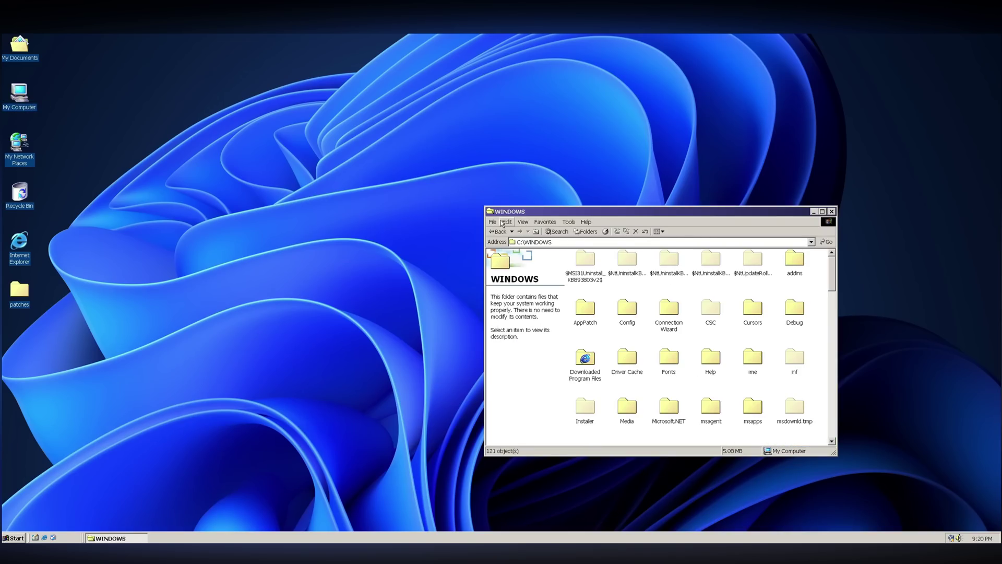
pyautogui.moveTo(485, 205); pyautogui.dragTo(176, 86)
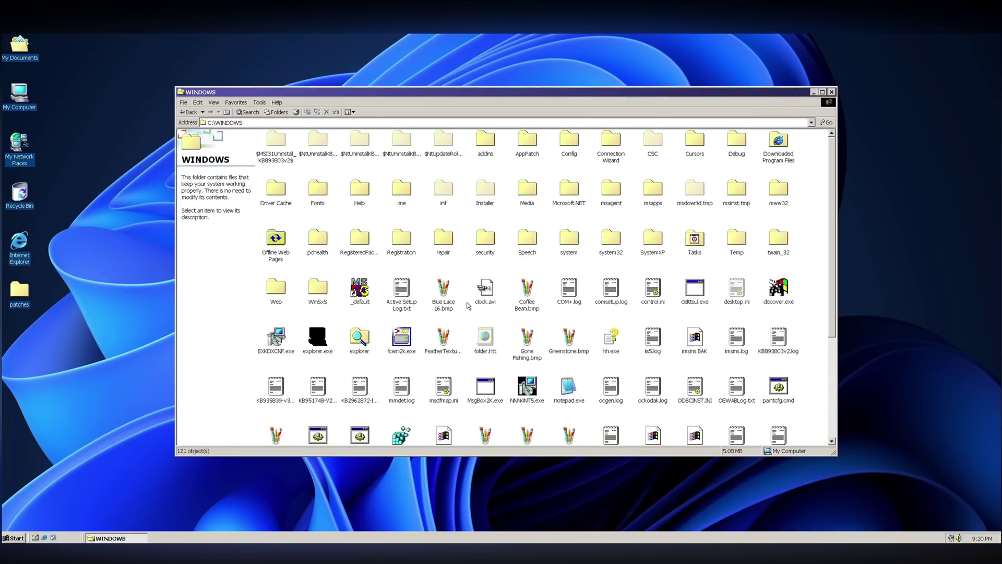
pyautogui.doubleClick(533, 391)
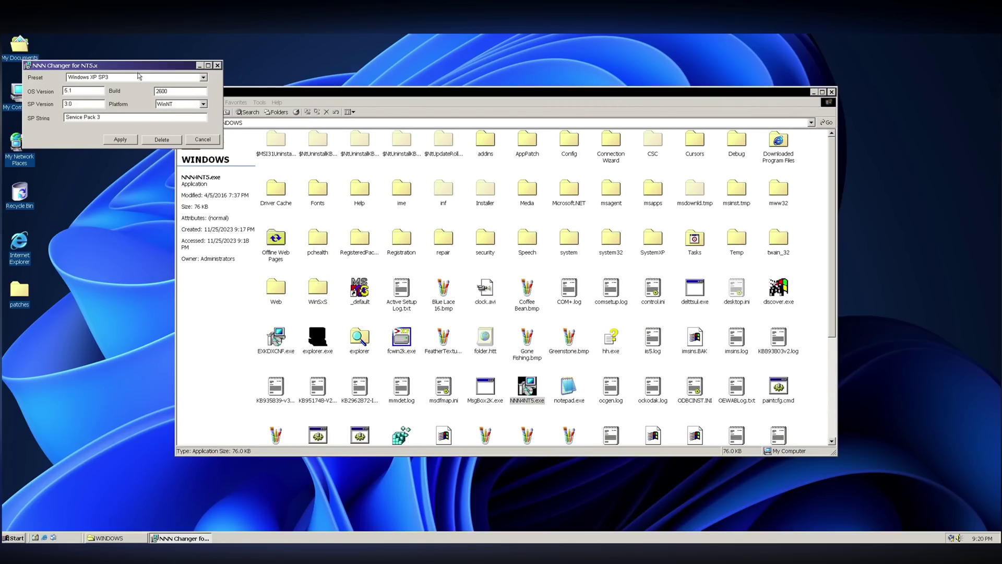
# - Apply the Windows XP SP3 preset: OS version 5.1, build 2600, SP 3.0, platform WinNT
pyautogui.moveTo(131, 66); pyautogui.dragTo(512, 235)
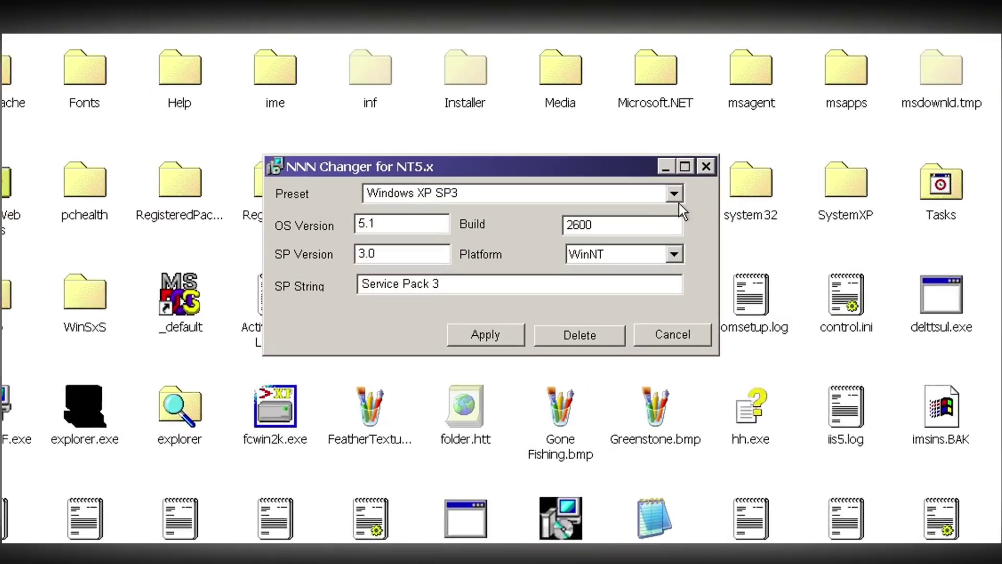
pyautogui.click(576, 242)
pyautogui.click(690, 193)
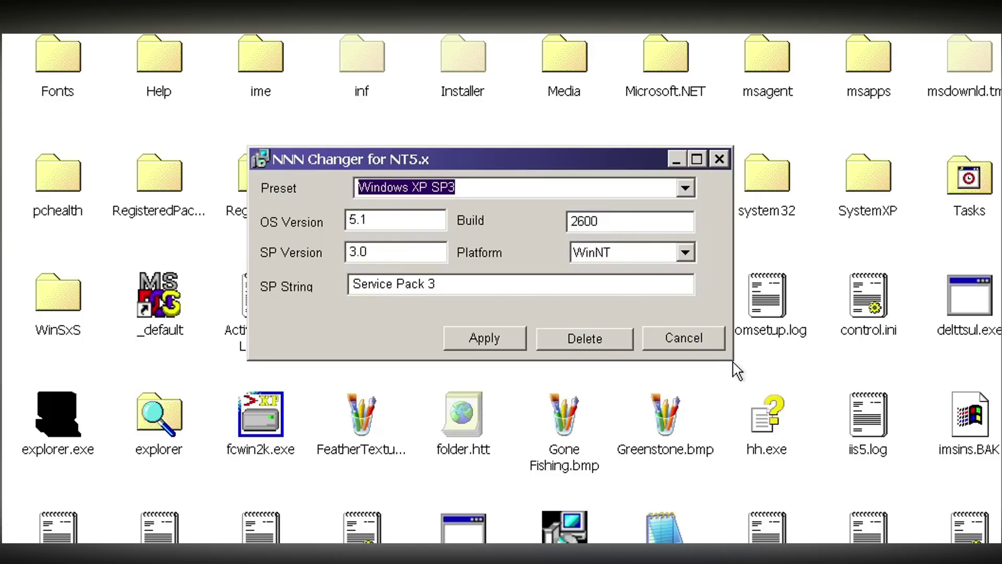
pyautogui.moveTo(380, 220); pyautogui.dragTo(291, 224)
pyautogui.click(609, 223)
pyautogui.click(642, 253)
pyautogui.click(500, 254)
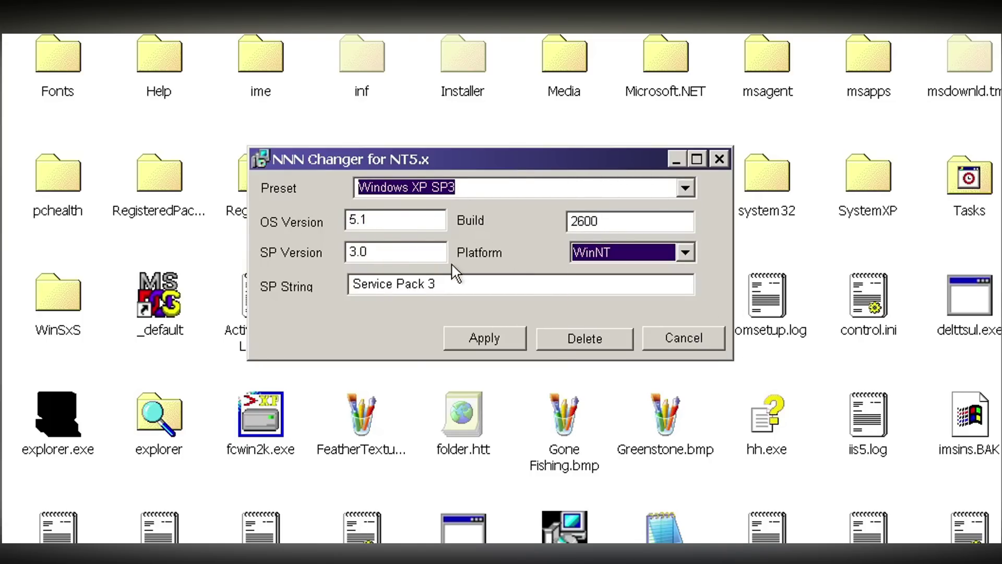
pyautogui.moveTo(441, 253); pyautogui.dragTo(310, 271)
pyautogui.click(436, 283)
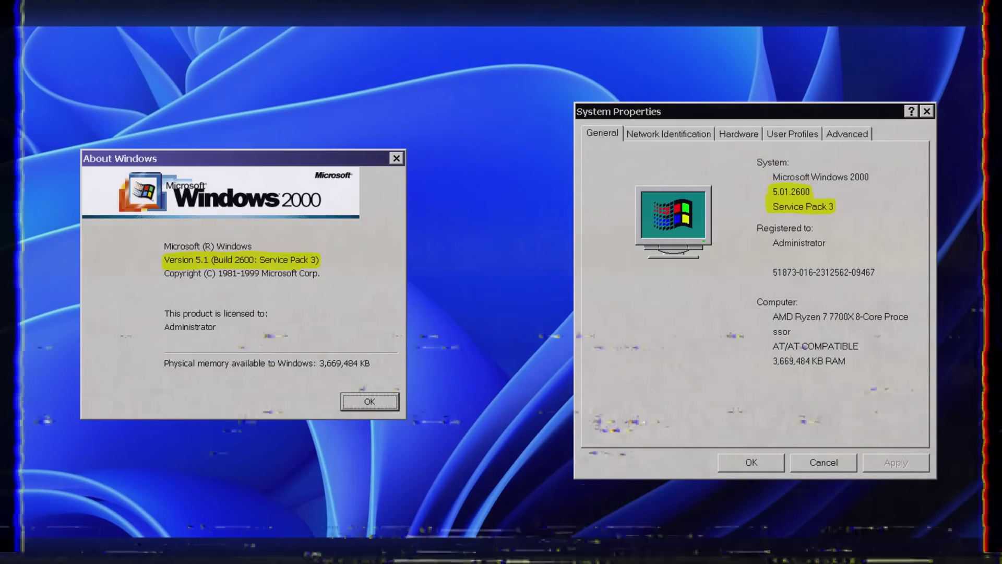